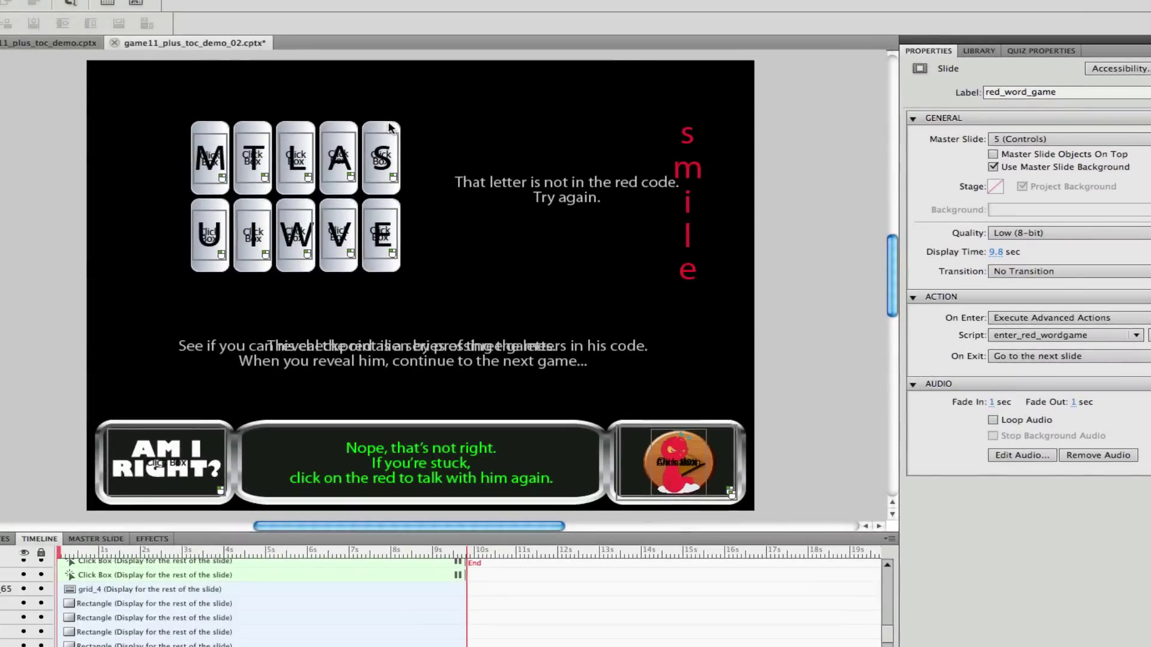
Step: Check the names of the letter grid and the AM I RIGHT?, U, M and T click boxes, then place a new click box beside the S tile
{"action": "left_click", "coordinate": [386, 127]}
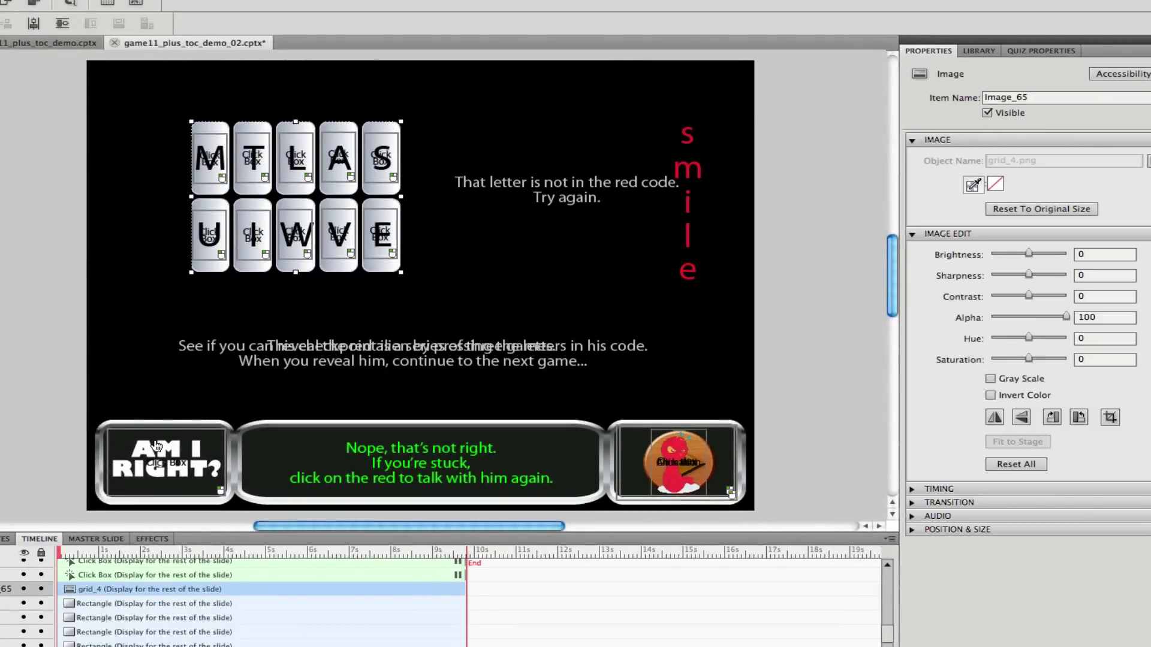
{"action": "left_click", "coordinate": [156, 446]}
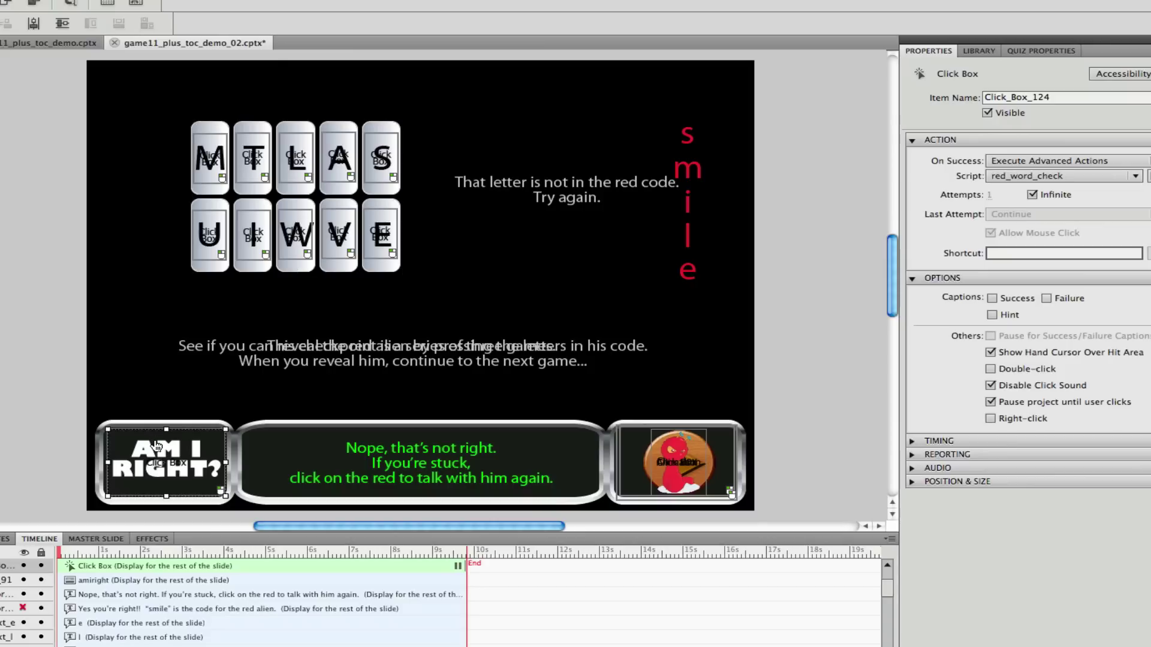
{"action": "left_click", "coordinate": [208, 251]}
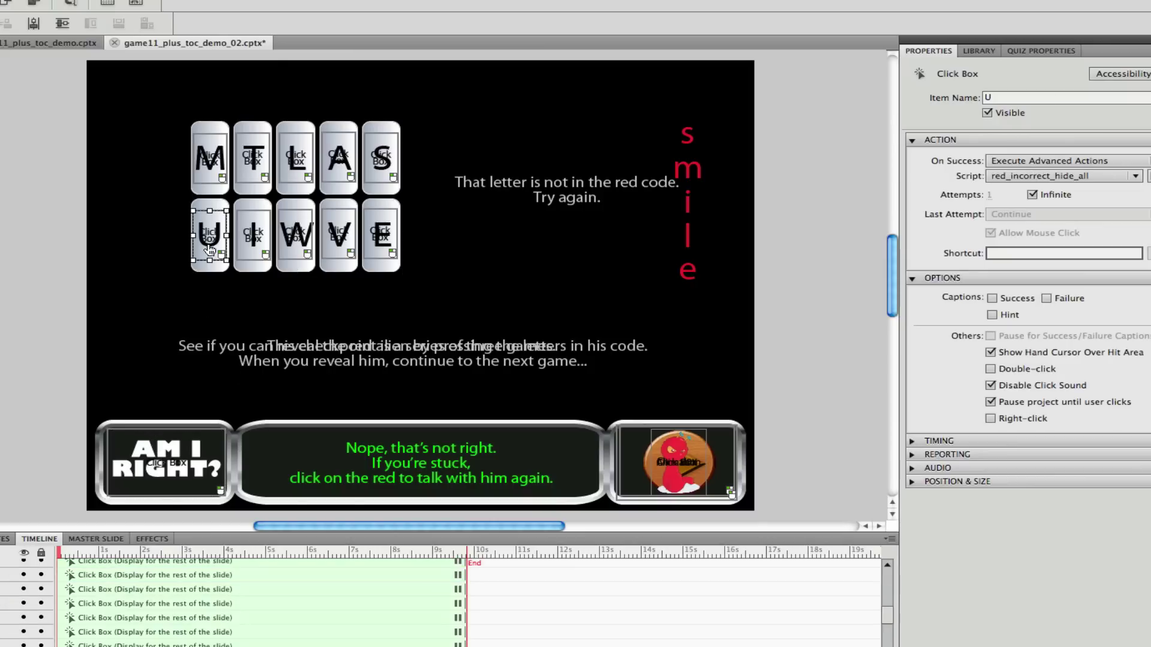
{"action": "left_click", "coordinate": [204, 168]}
{"action": "left_click", "coordinate": [250, 168]}
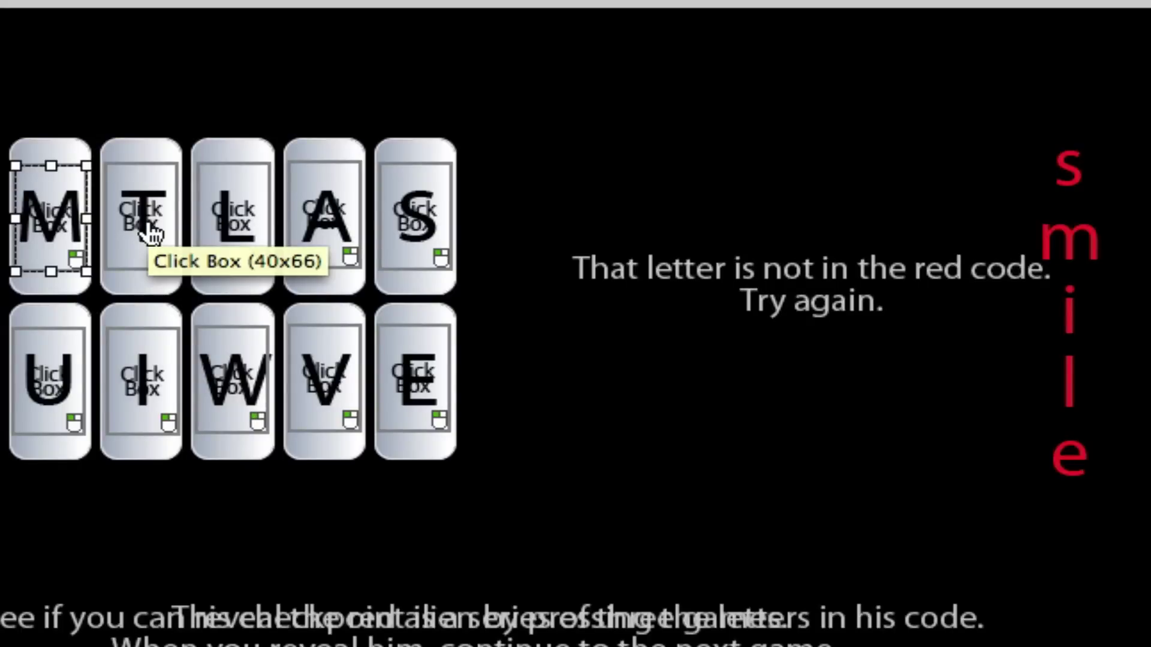
{"action": "left_click", "coordinate": [150, 231]}
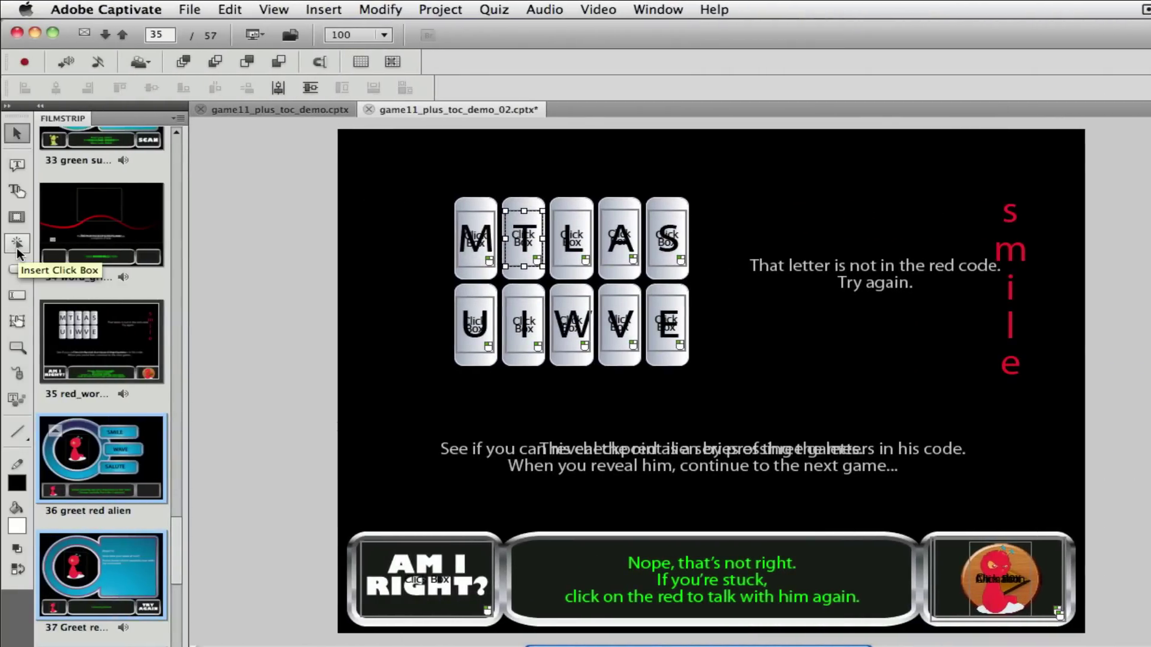
{"action": "left_click", "coordinate": [17, 250]}
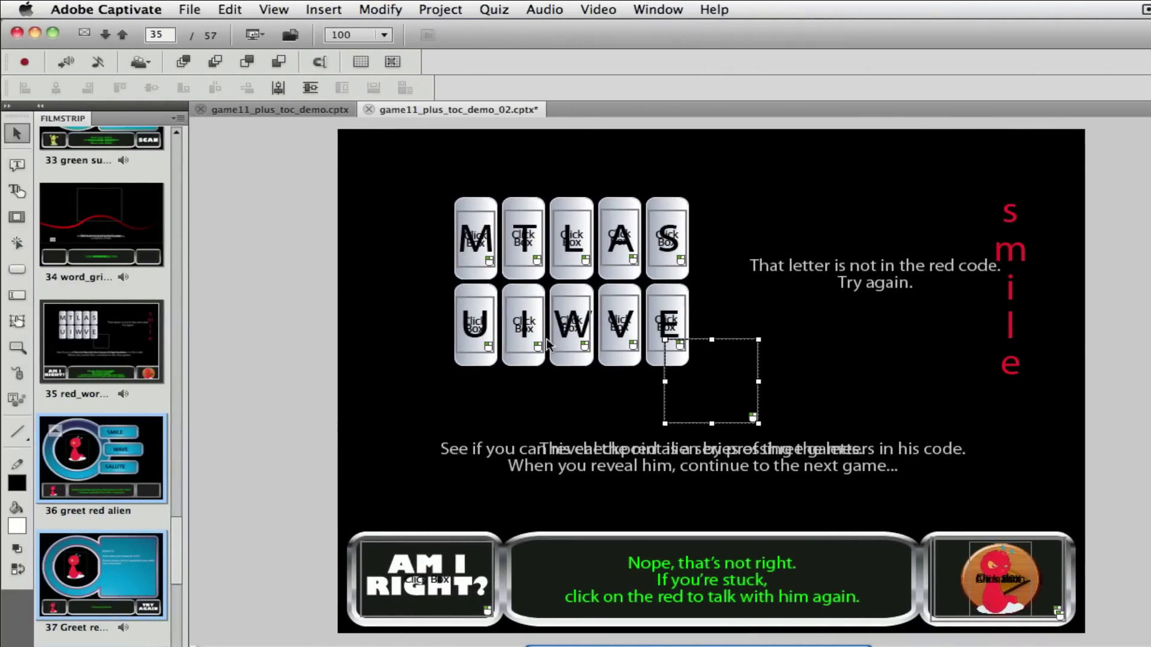
{"action": "left_click_drag", "start_coordinate": [726, 388], "coordinate": [768, 252]}
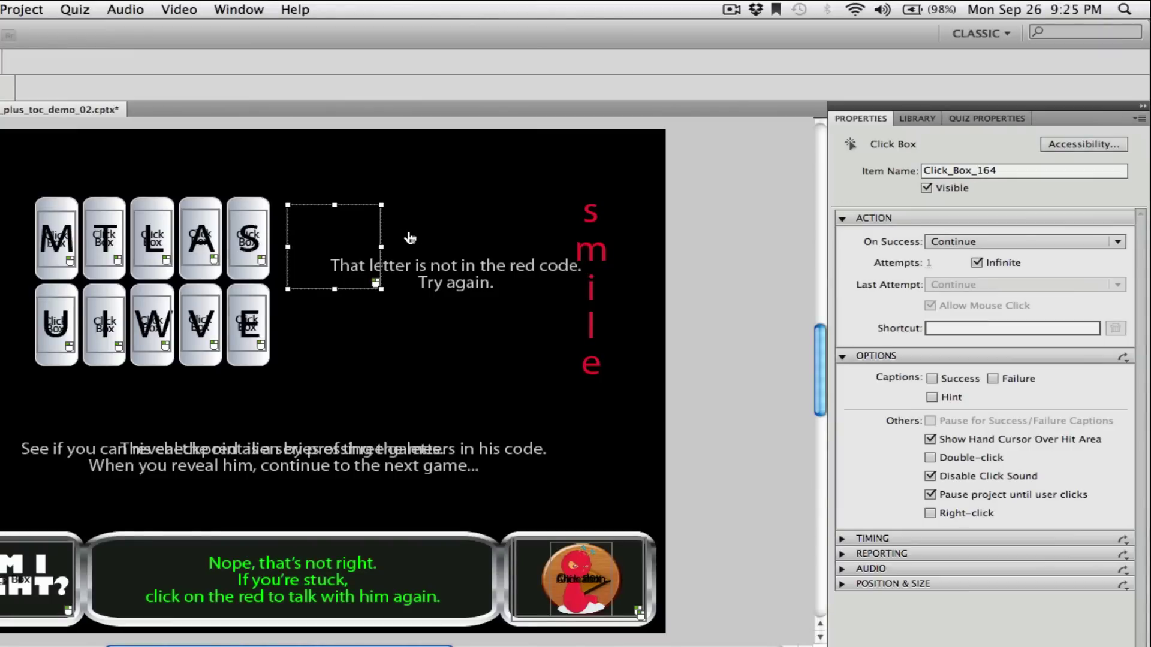
Step: Move the new click box over the S tile, try naming it 'S', and dismiss the name-already-assigned warning
{"action": "left_click_drag", "start_coordinate": [374, 246], "coordinate": [311, 239]}
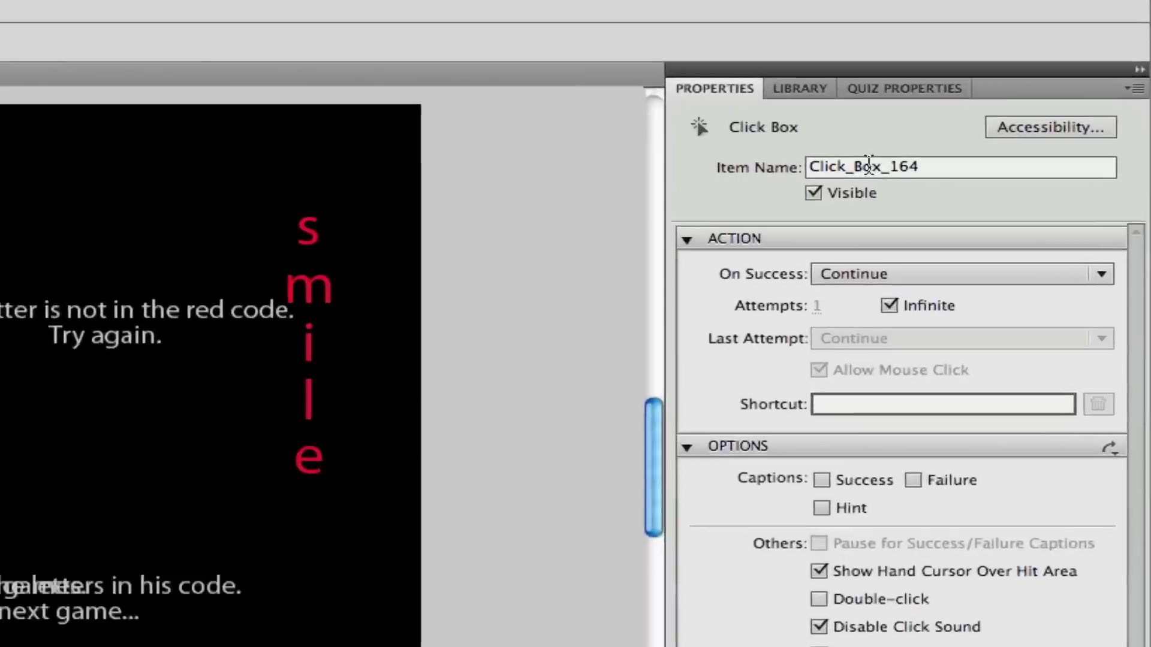
{"action": "double_click", "coordinate": [964, 169]}
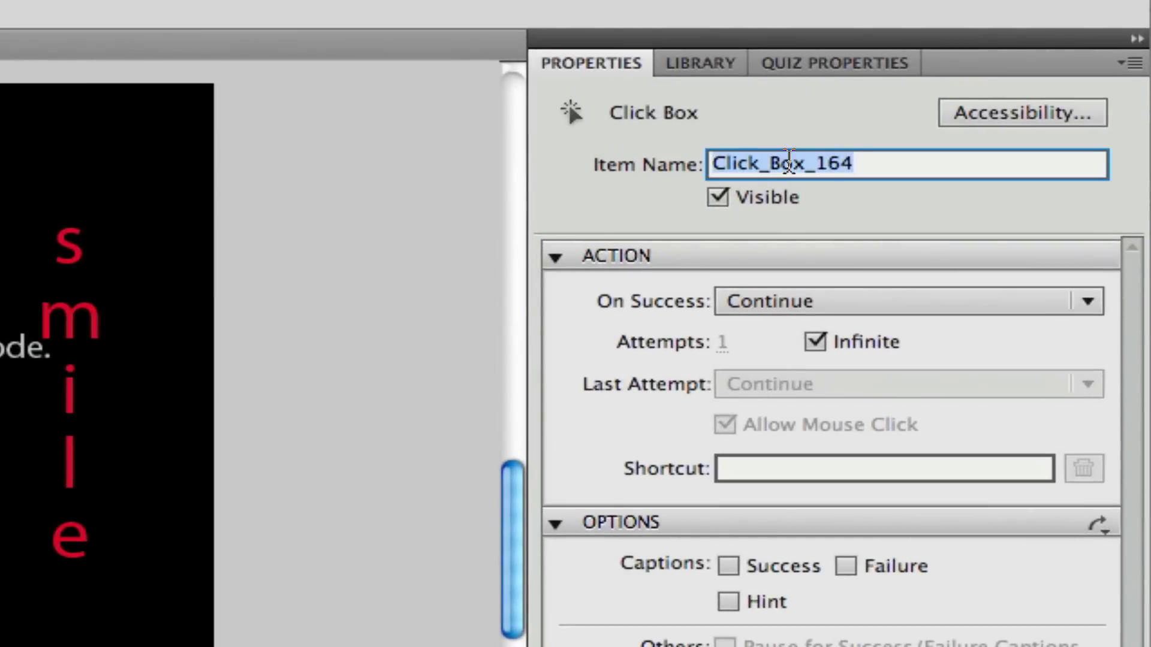
{"action": "type", "text": "S"}
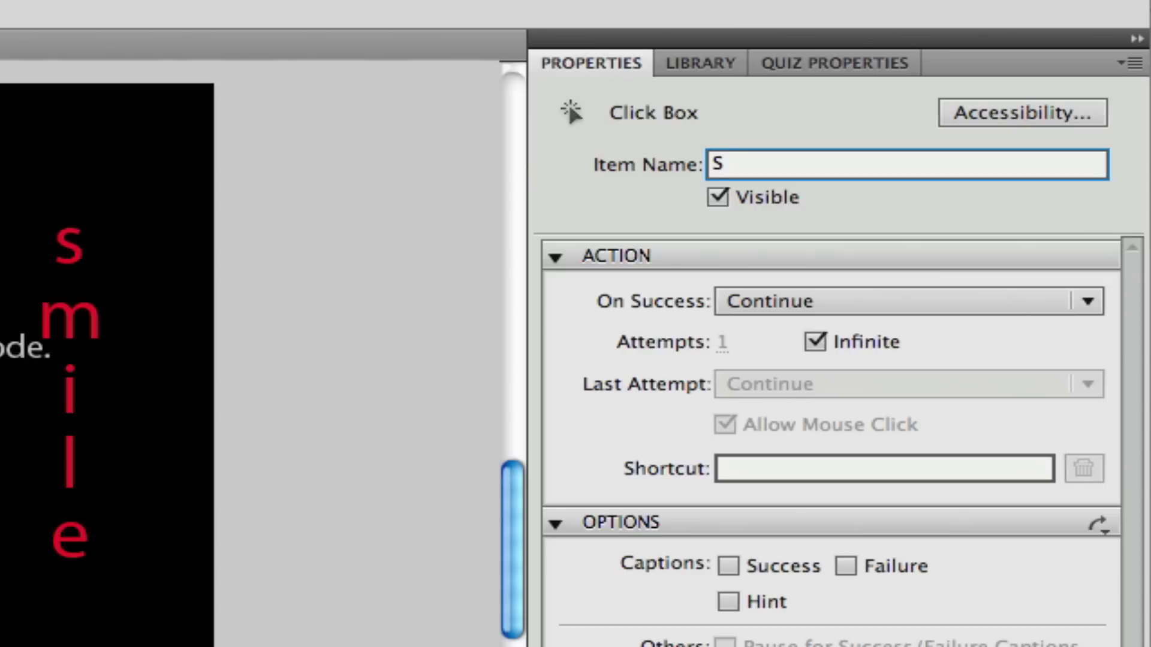
{"action": "key", "text": "Tab"}
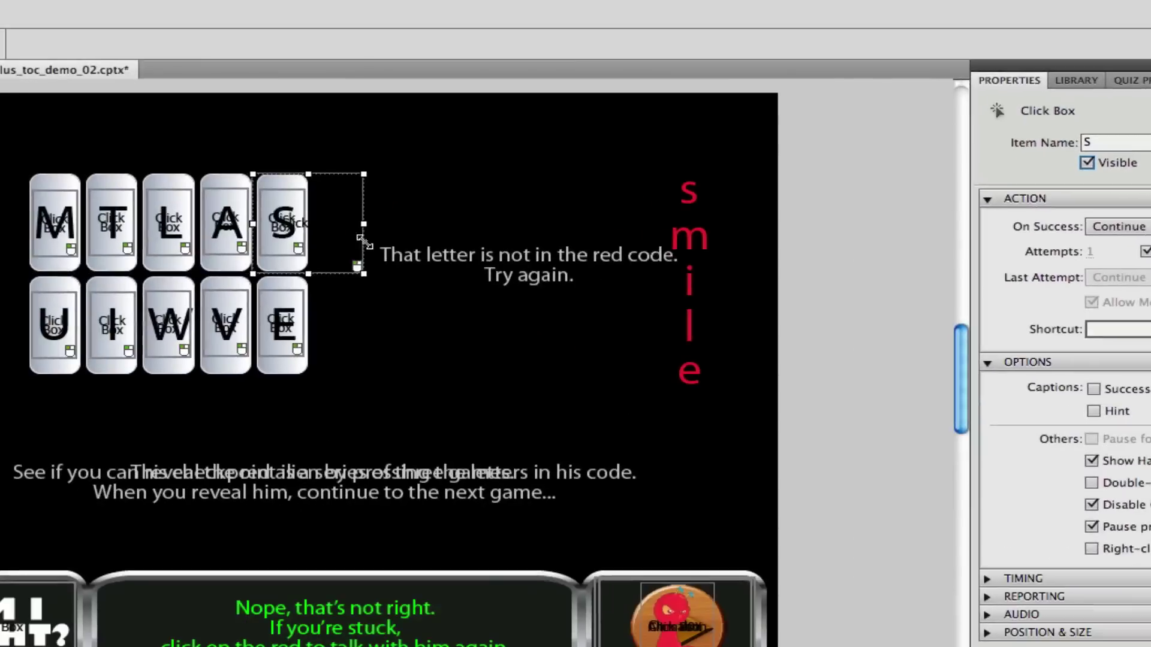
{"action": "left_click_drag", "start_coordinate": [355, 239], "coordinate": [440, 247]}
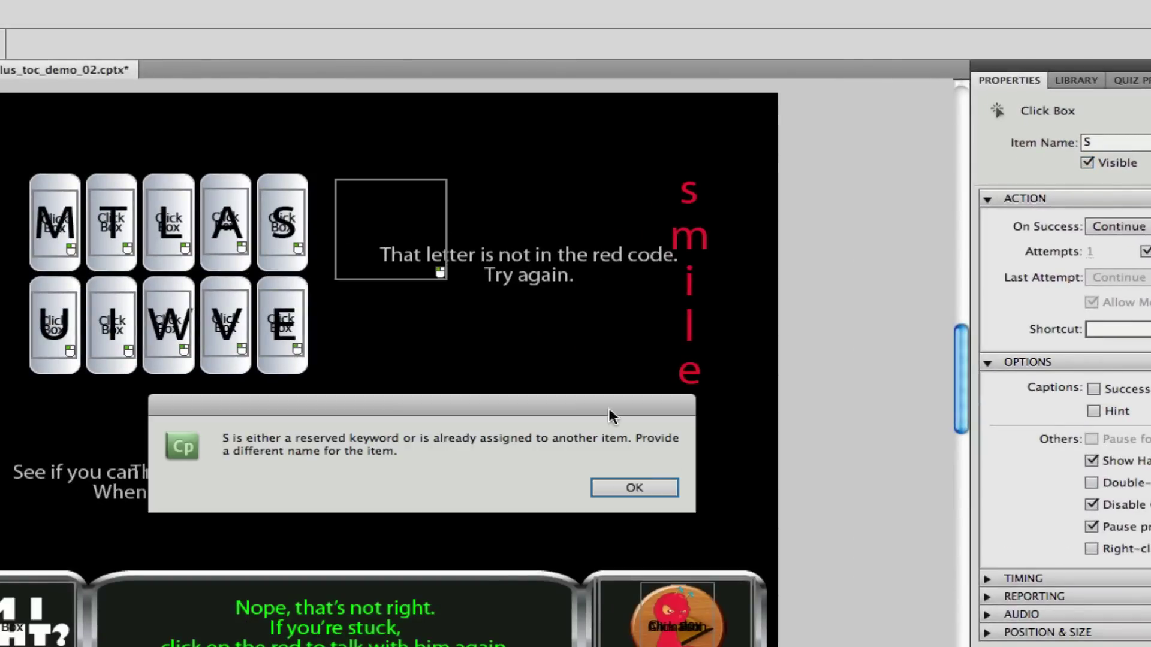
{"action": "left_click", "coordinate": [645, 483]}
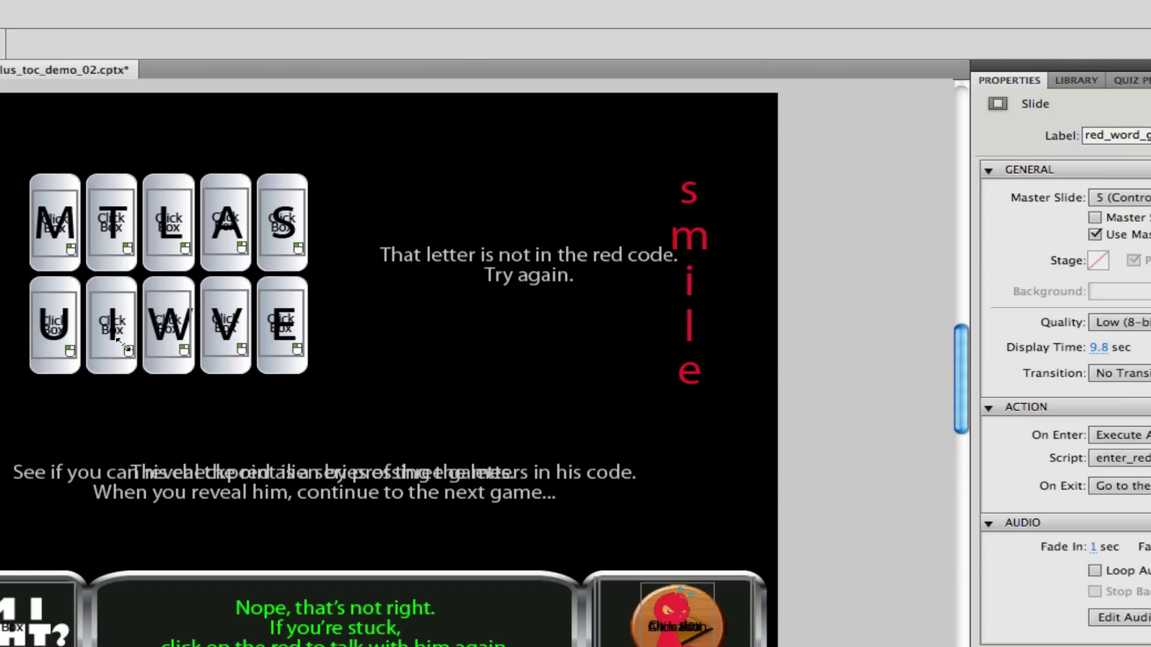
{"action": "left_click", "coordinate": [54, 223]}
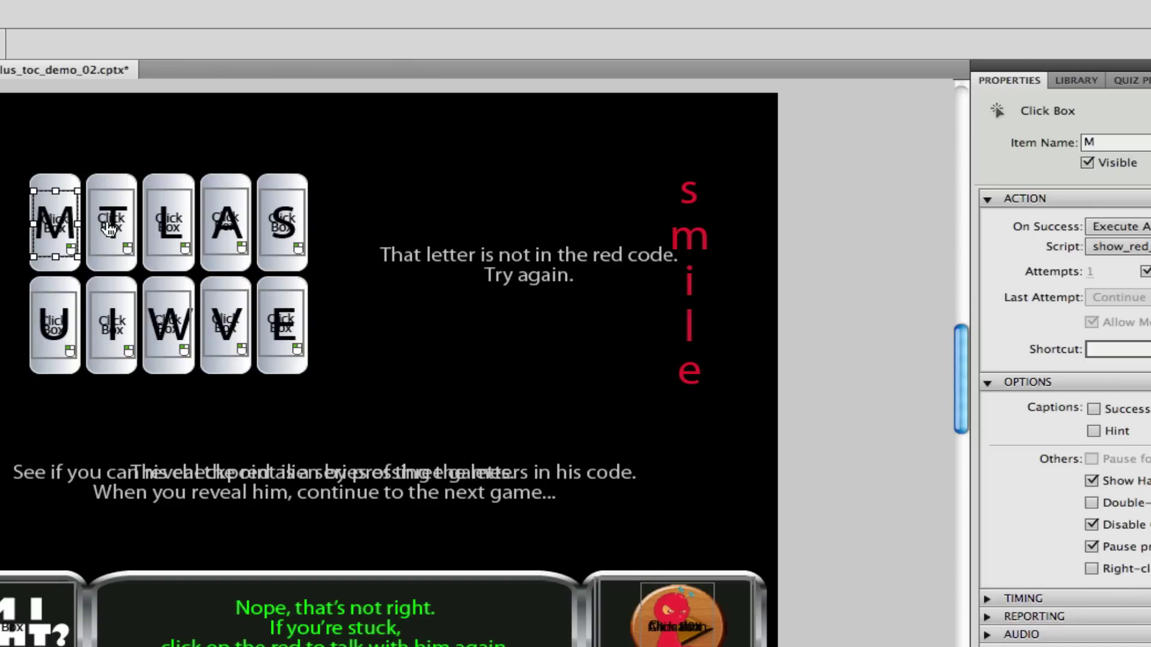
{"action": "left_click", "coordinate": [109, 228]}
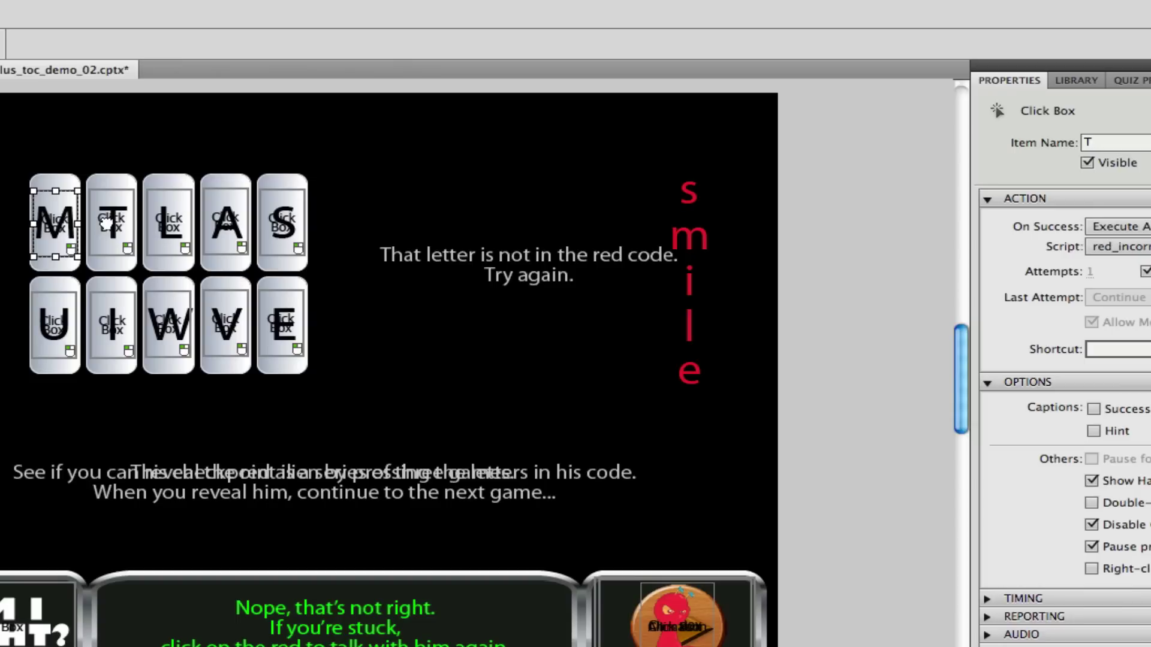
{"action": "left_click", "coordinate": [166, 231]}
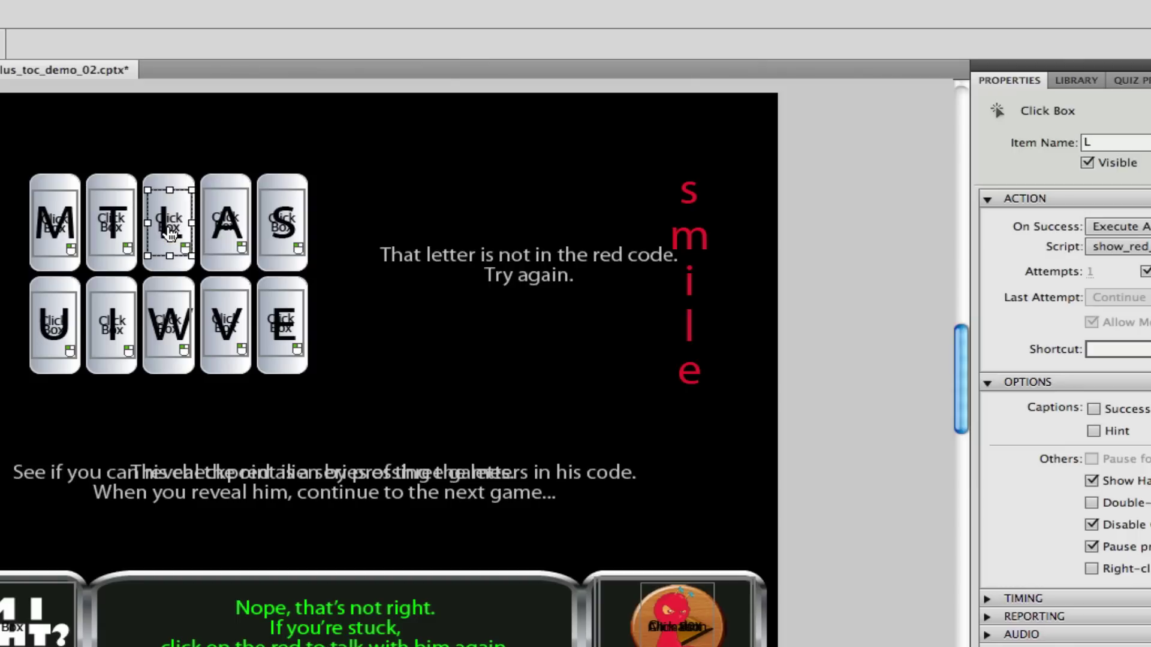
{"action": "left_click", "coordinate": [231, 237]}
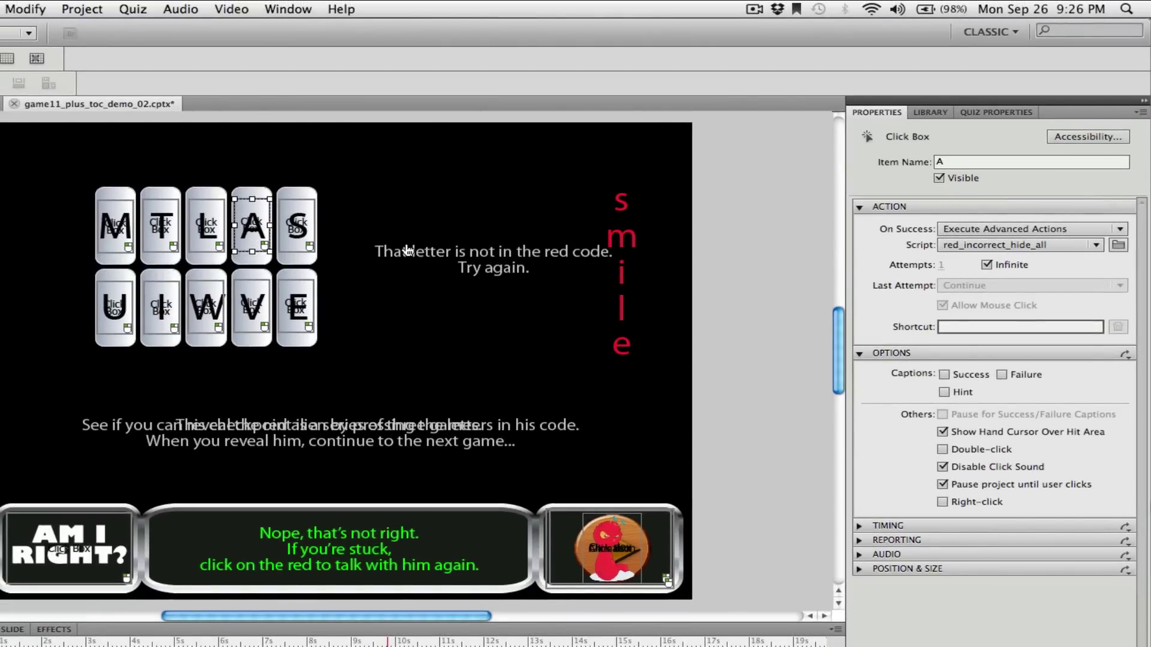
{"action": "left_click", "coordinate": [301, 309]}
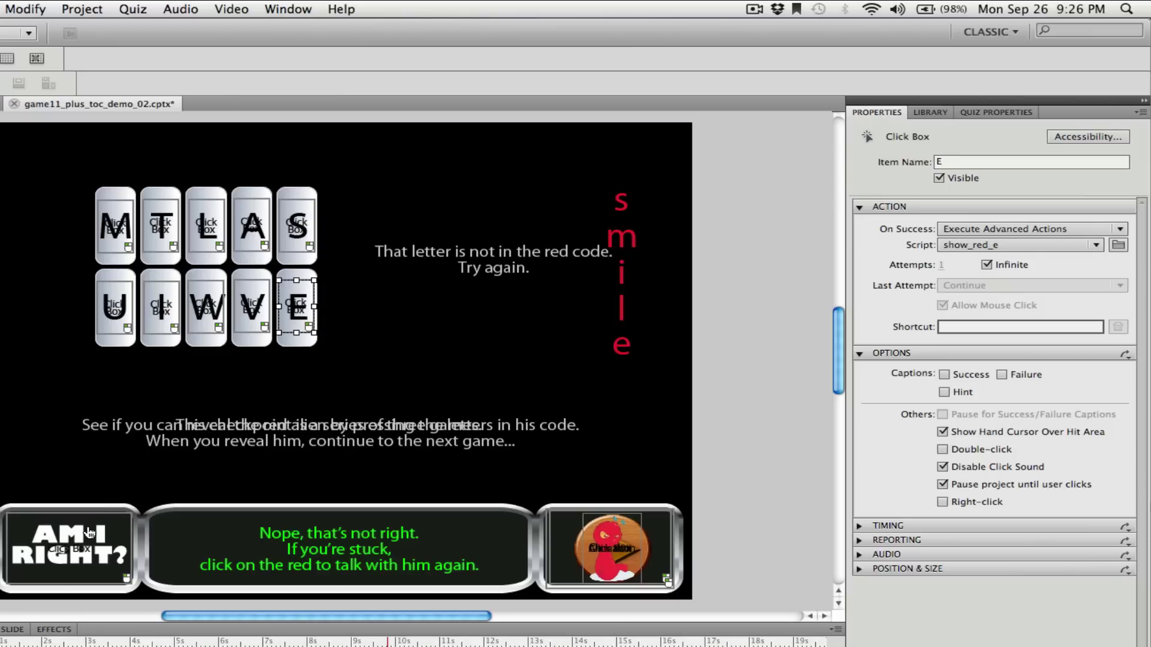
{"action": "left_click", "coordinate": [89, 532]}
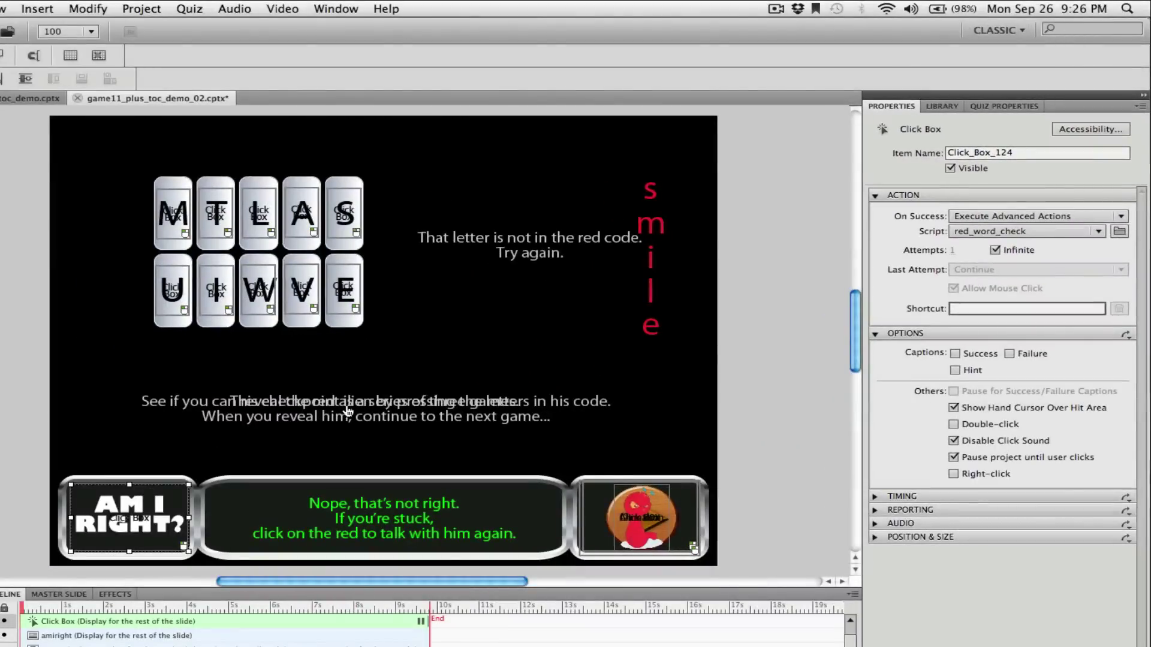
{"action": "left_click", "coordinate": [298, 303]}
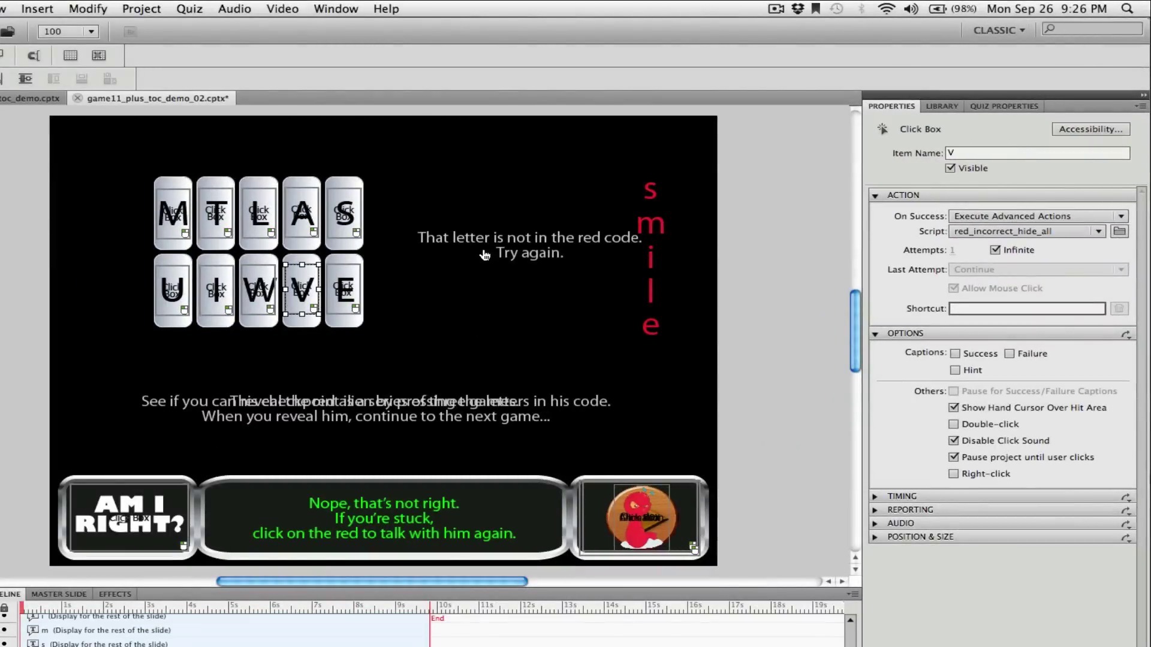
{"action": "left_click", "coordinate": [345, 214]}
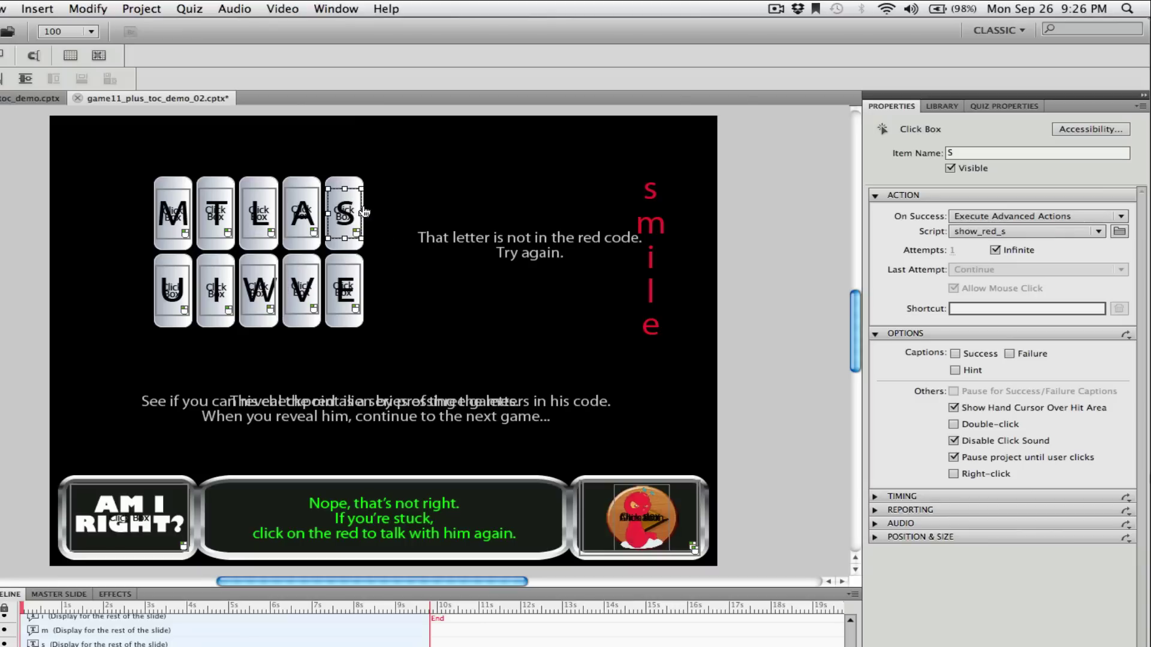
{"action": "left_click", "coordinate": [511, 208]}
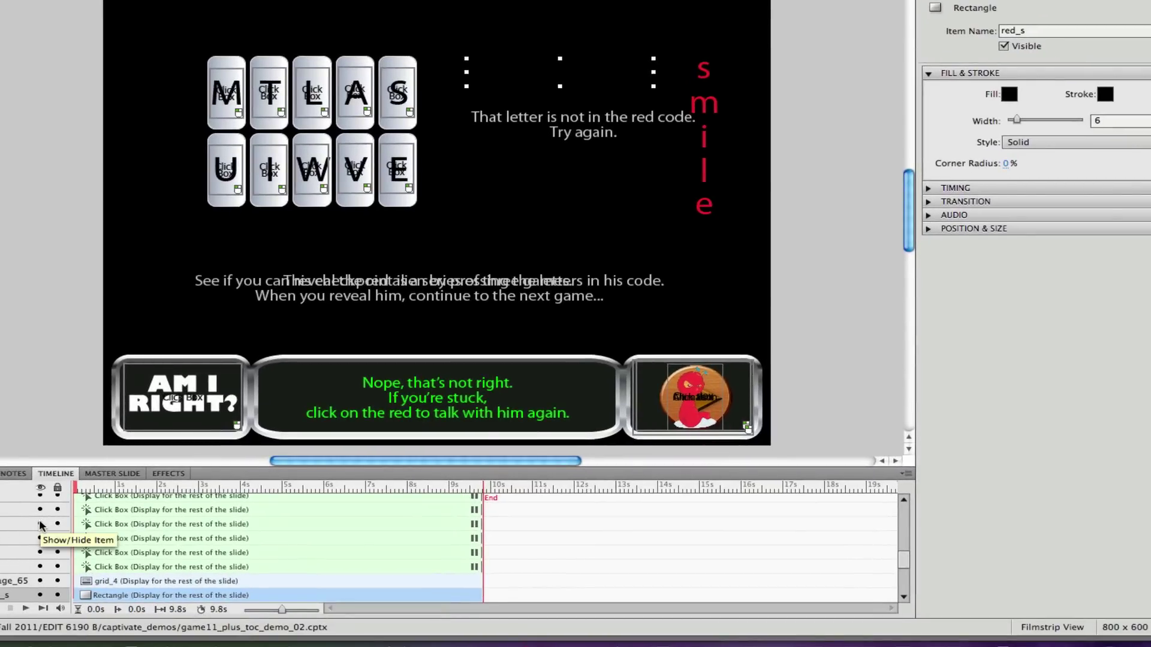
{"action": "left_click", "coordinate": [39, 524]}
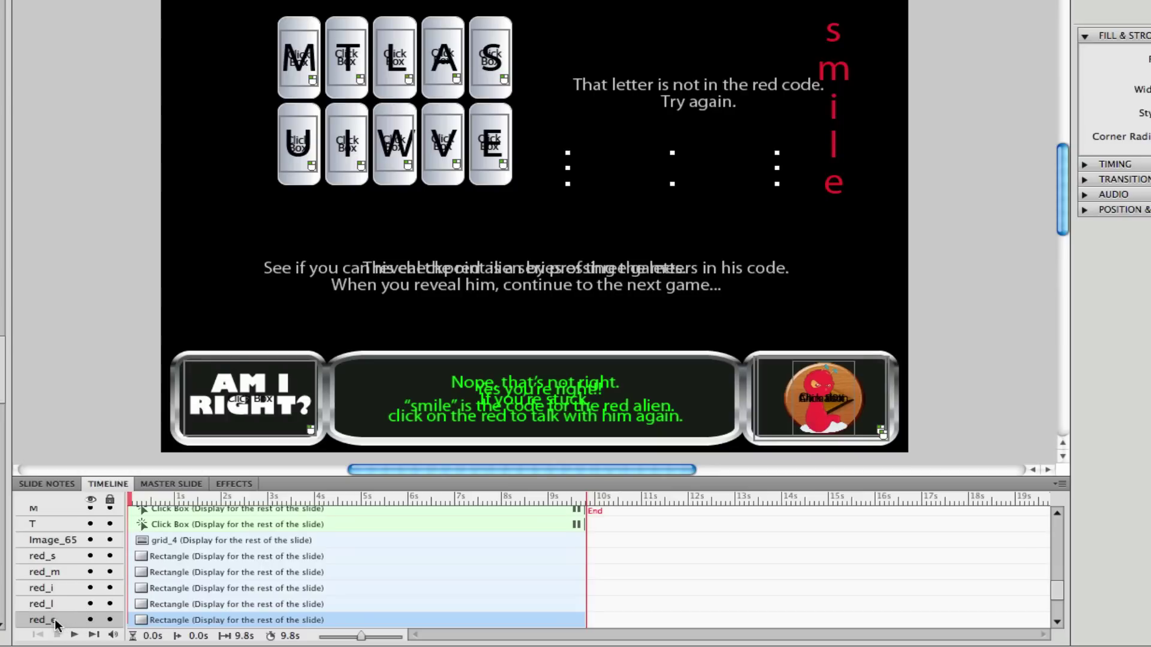
{"action": "left_click", "coordinate": [89, 621]}
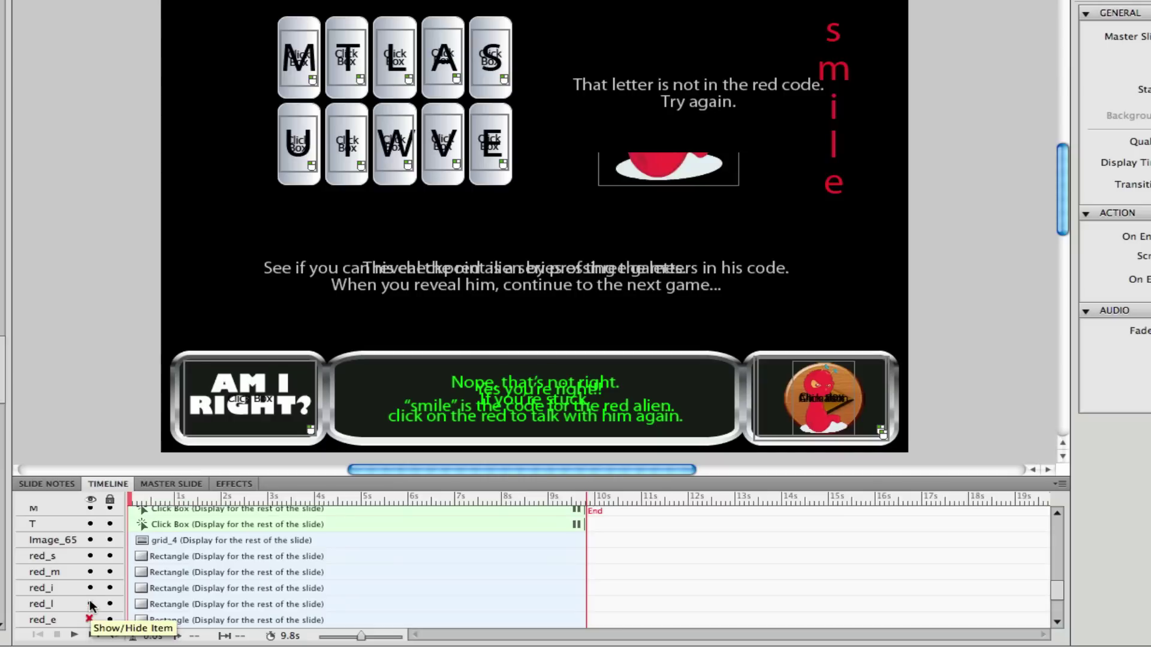
{"action": "left_click", "coordinate": [90, 605]}
{"action": "left_click", "coordinate": [90, 588]}
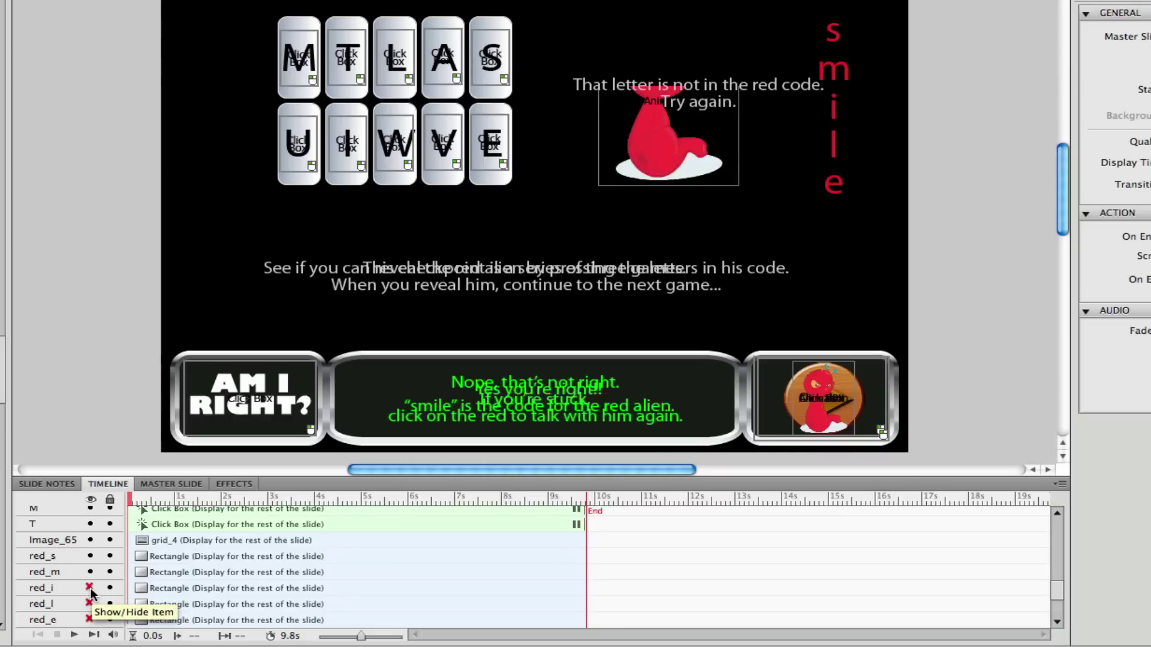
{"action": "left_click", "coordinate": [90, 573]}
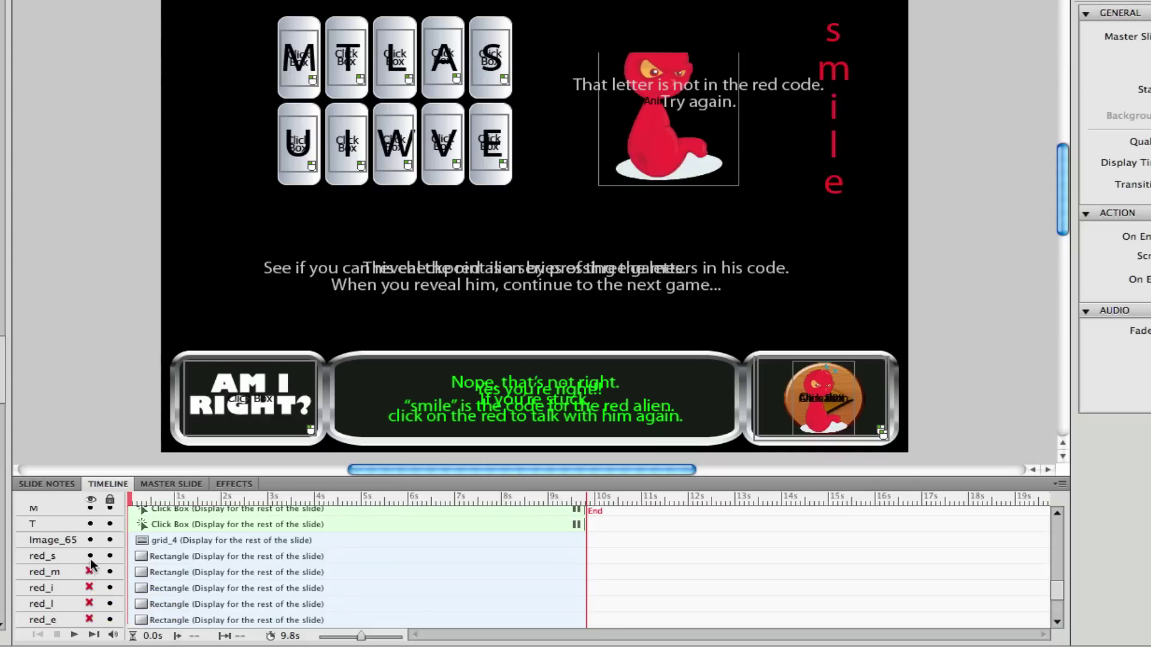
{"action": "left_click", "coordinate": [90, 557]}
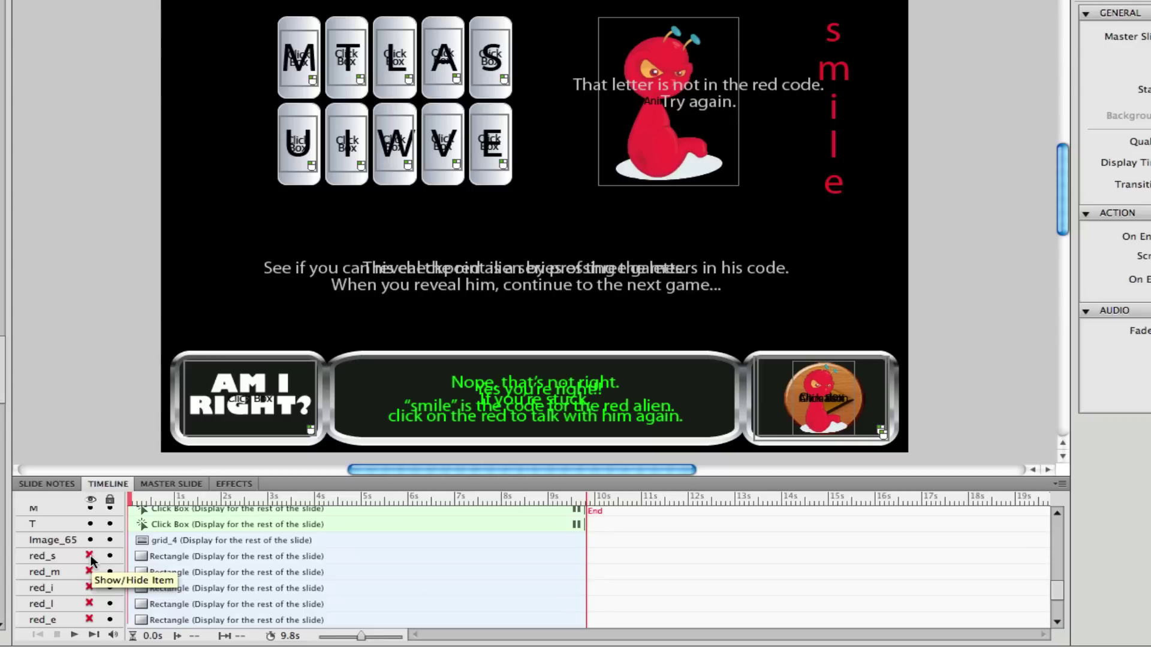
{"action": "left_click", "coordinate": [89, 557]}
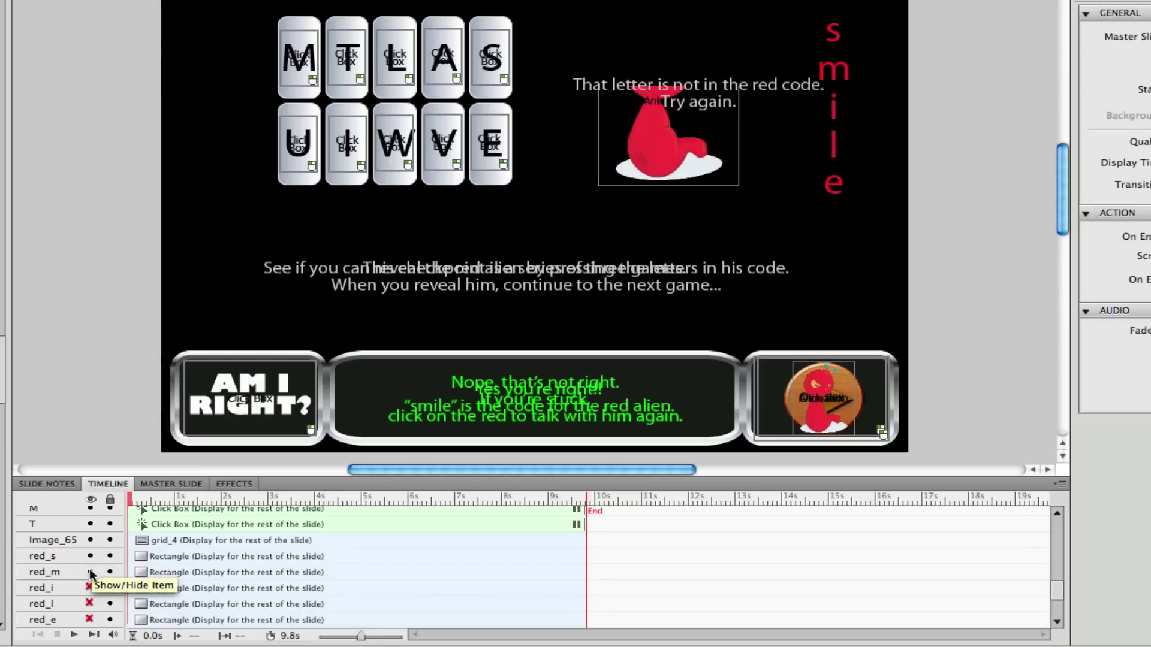
{"action": "left_click", "coordinate": [89, 588]}
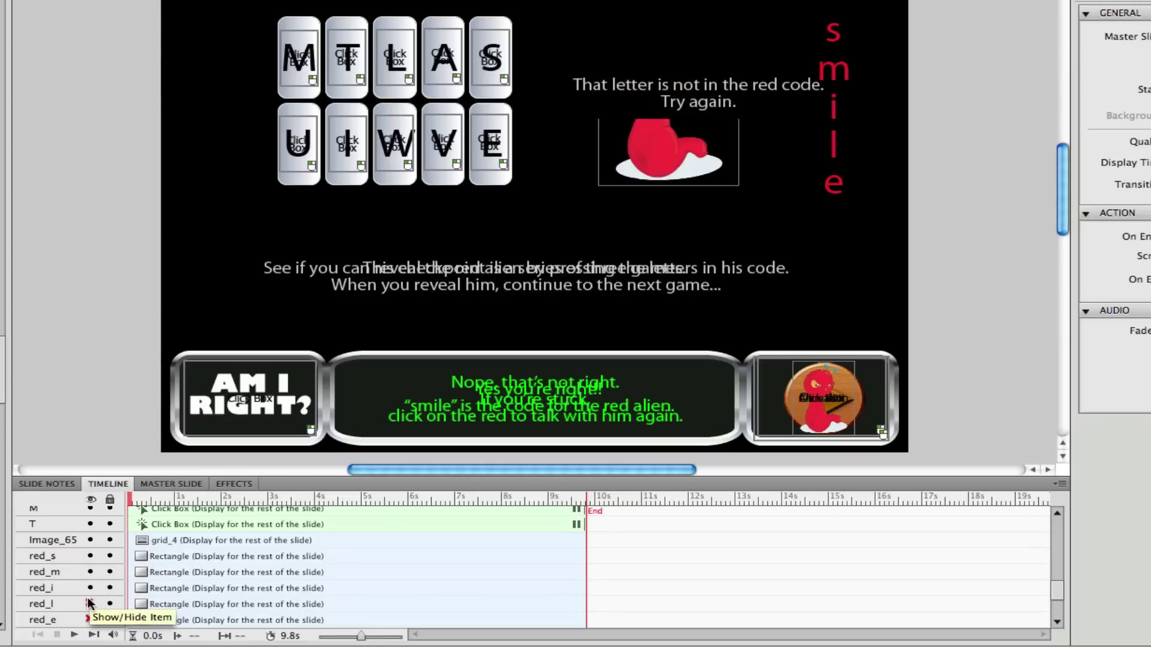
{"action": "left_click", "coordinate": [89, 603]}
{"action": "left_click", "coordinate": [90, 620]}
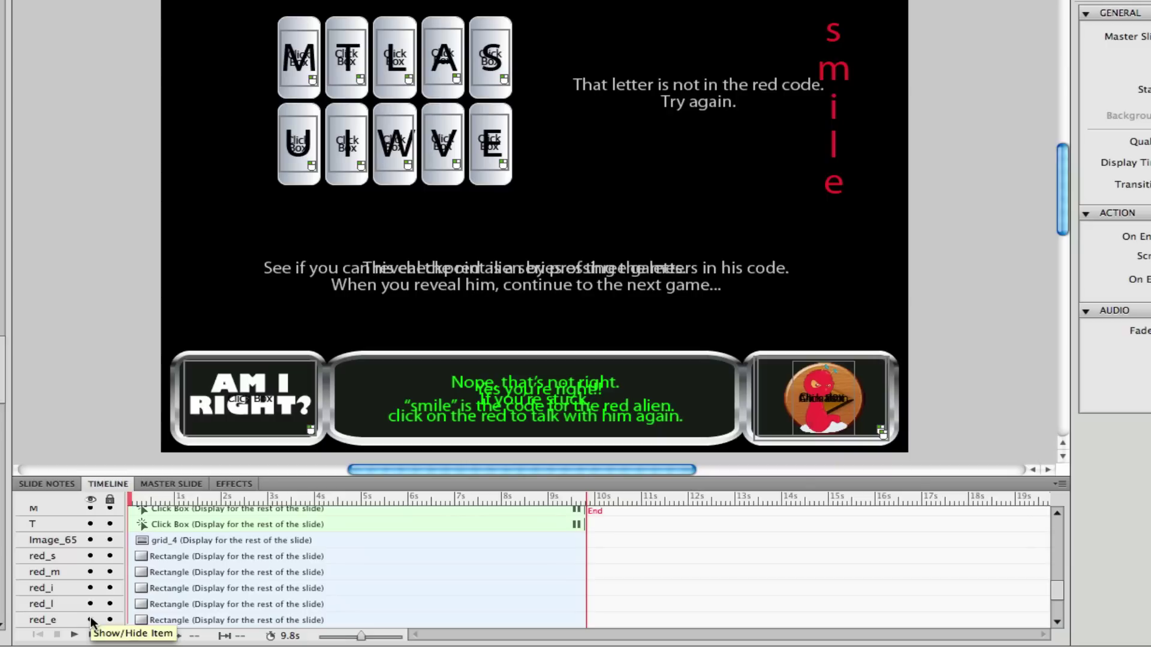
{"action": "left_click", "coordinate": [834, 40]}
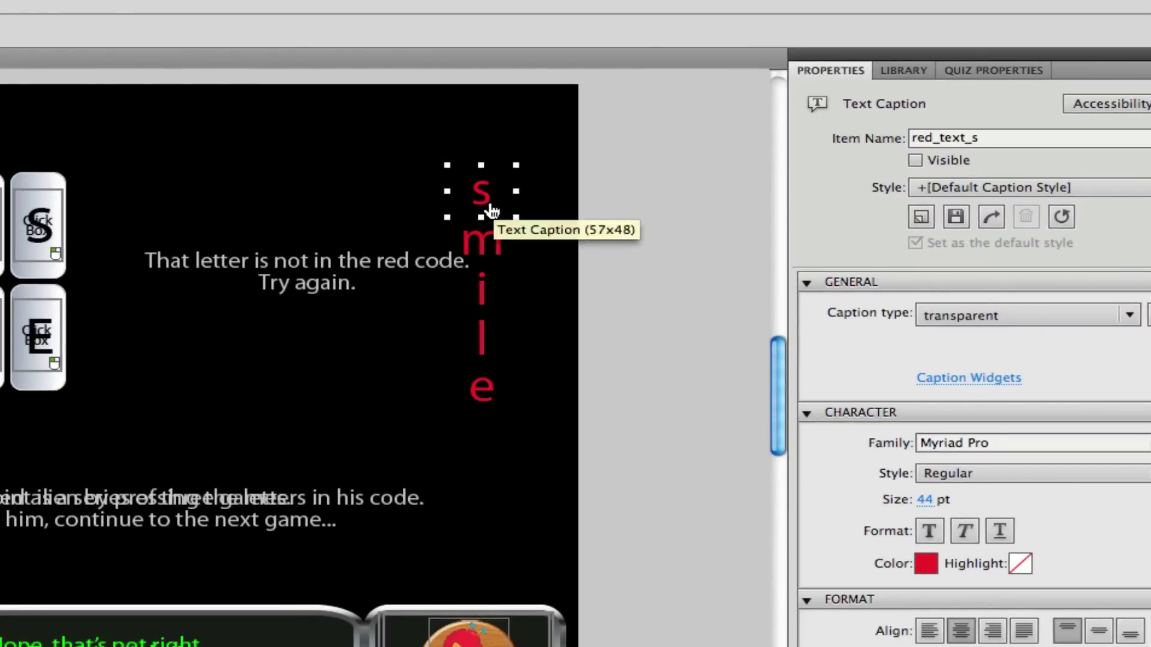
{"action": "left_click", "coordinate": [36, 231]}
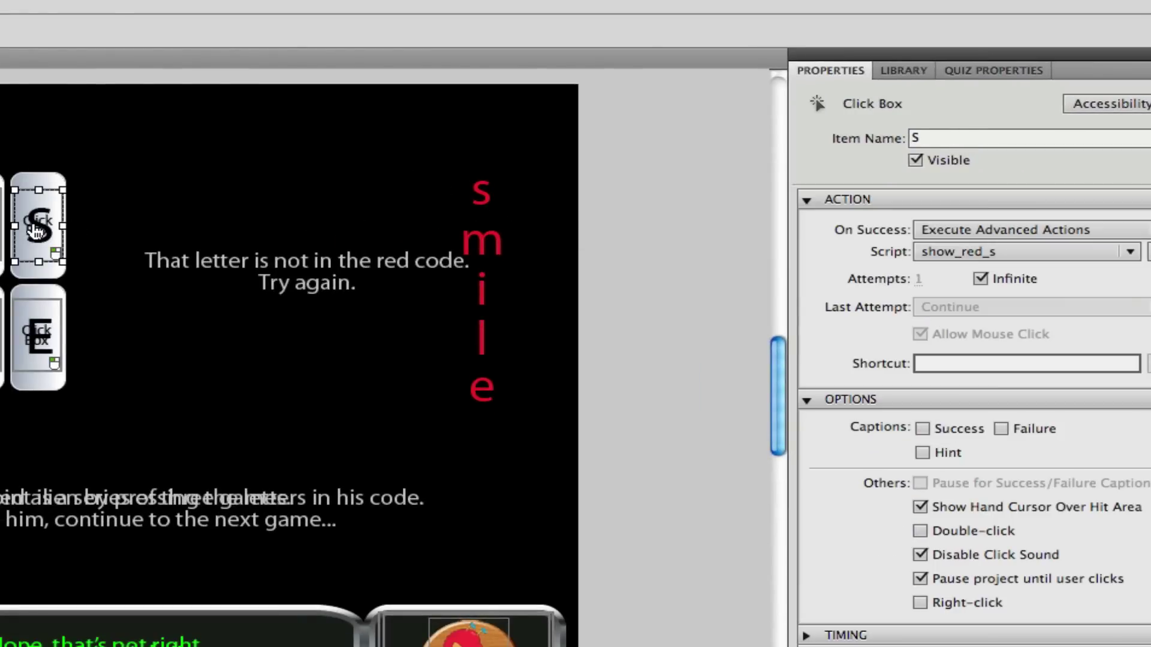
{"action": "left_click", "coordinate": [480, 202]}
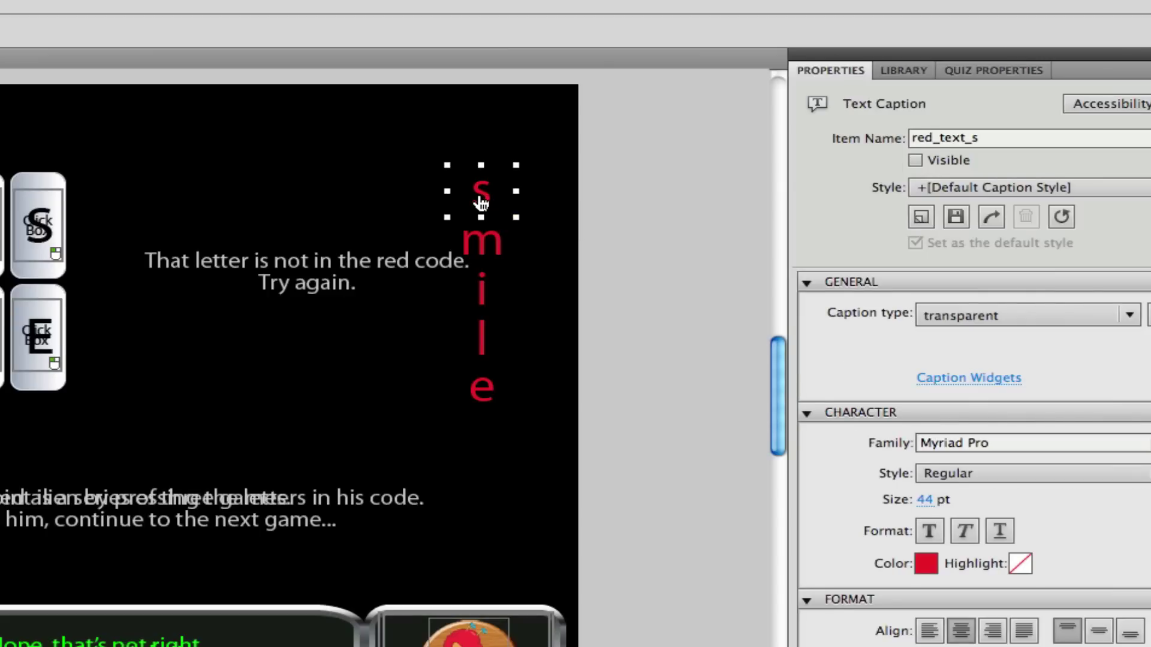